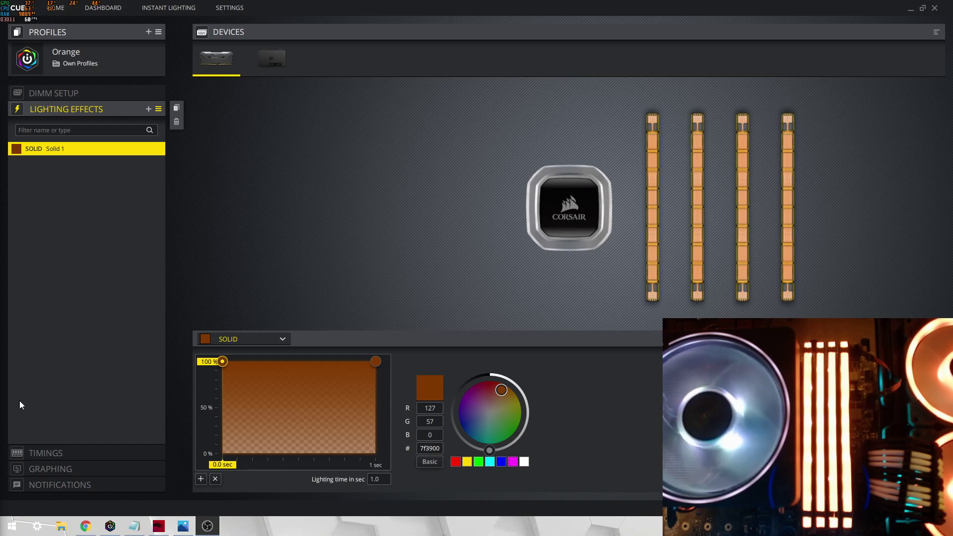
Restore the FIX ram.png screenshot in Photos, showing three iCUE settings panels at firmware 1.02.64.
{"action": "left_click", "coordinate": [183, 527]}
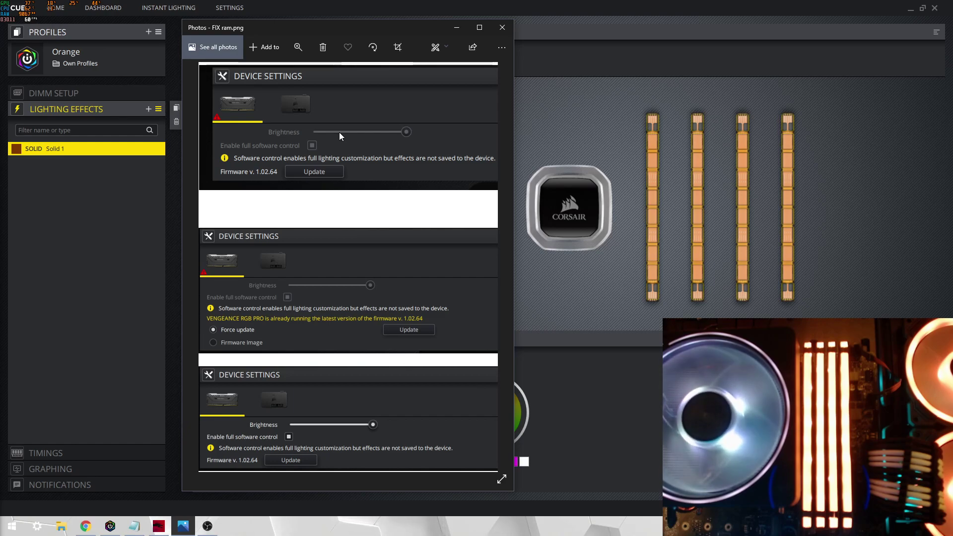
Back in iCUE, check the Orange profile's lighting effect types, leaving it on Solid.
{"action": "left_click", "coordinate": [458, 27]}
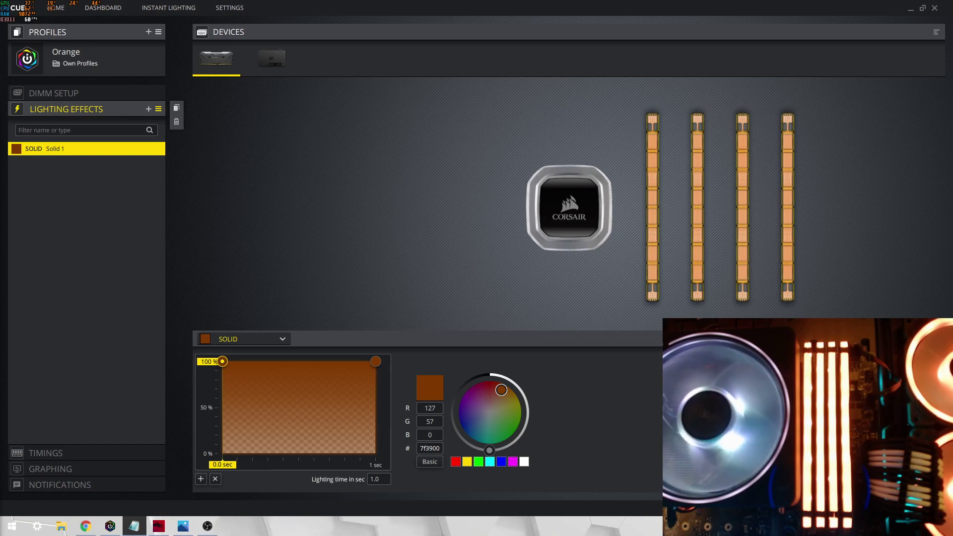
{"action": "left_click", "coordinate": [257, 338]}
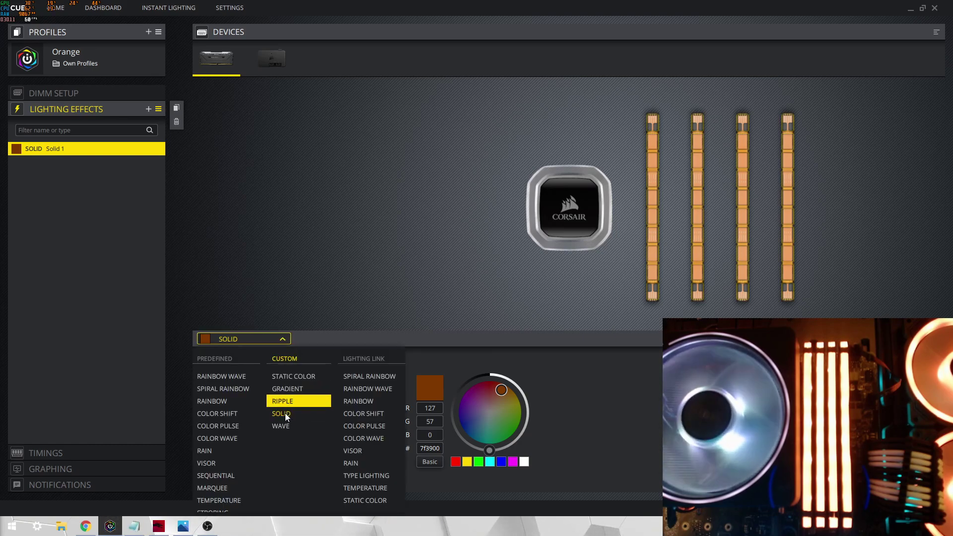
{"action": "left_click", "coordinate": [248, 120]}
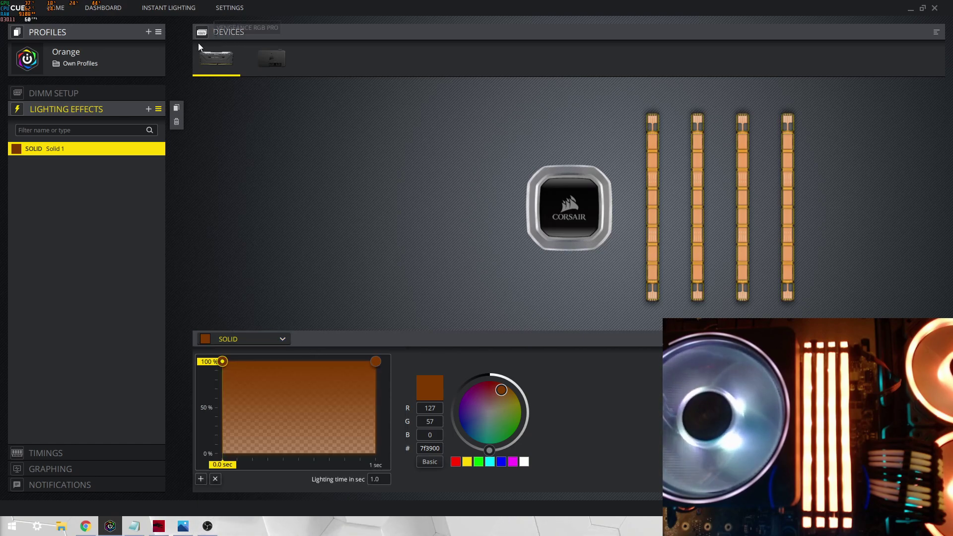
Look over the iCUE settings page, then return Home and reopen the effect type list.
{"action": "left_click", "coordinate": [224, 9]}
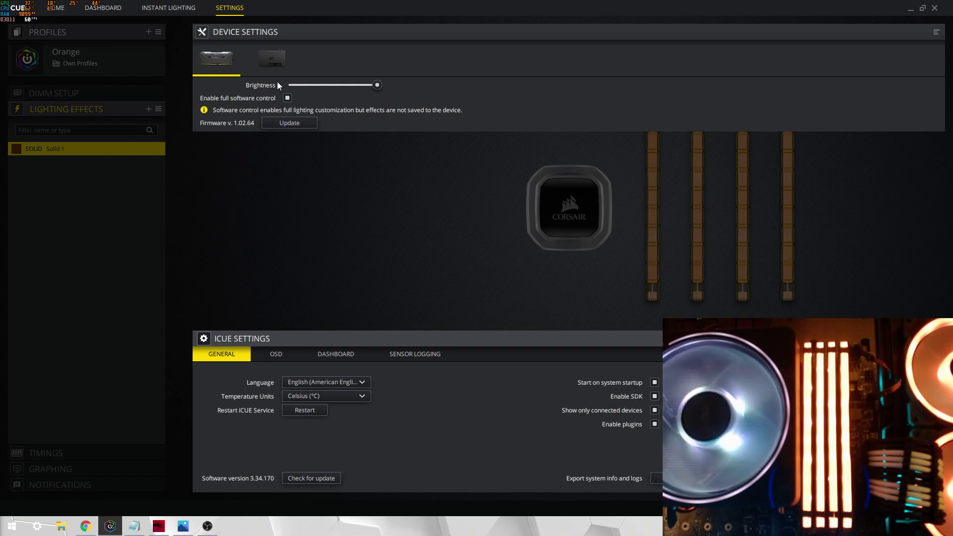
{"action": "left_click", "coordinate": [57, 7]}
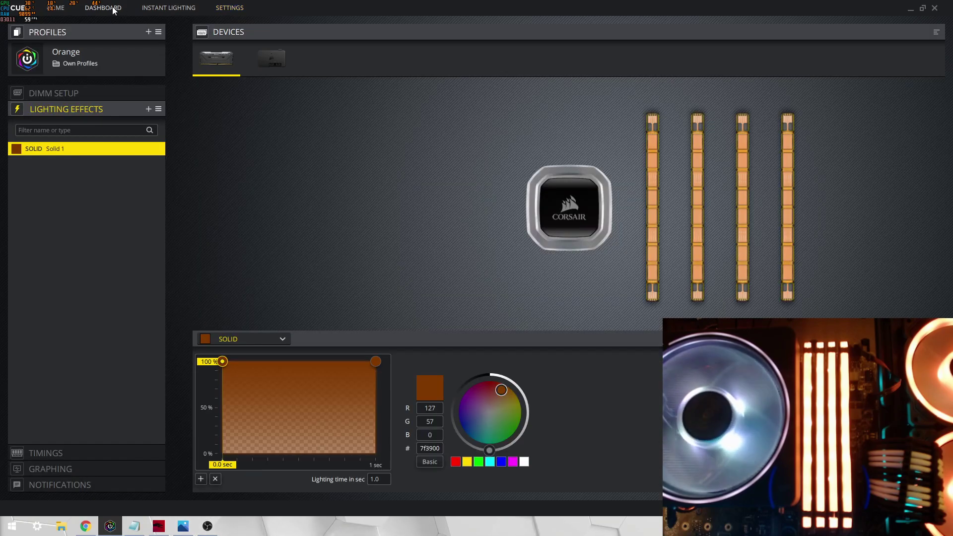
{"action": "left_click", "coordinate": [265, 337]}
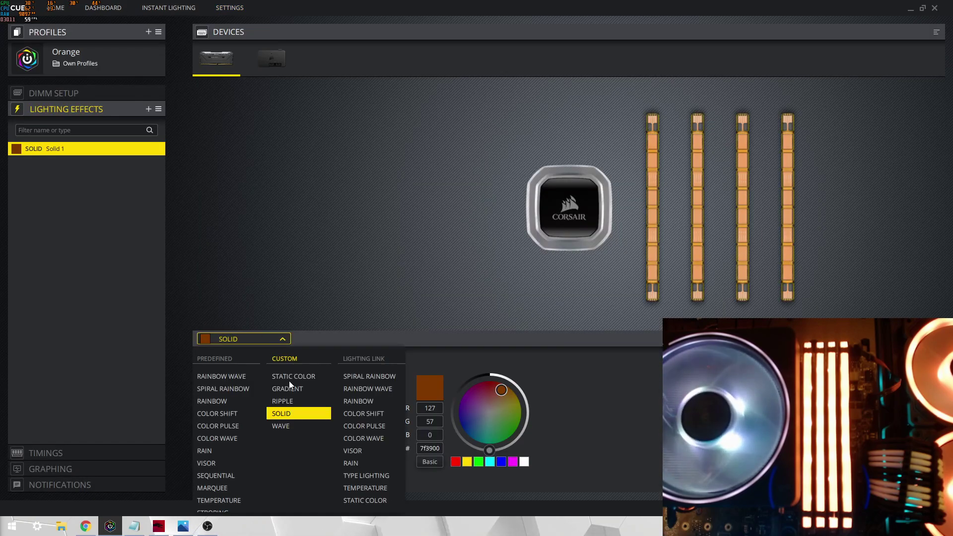
In Dragon Center's Mystic Light page, check the Vengeance RGB Pro LED styles, keeping Steady.
{"action": "left_click", "coordinate": [162, 528]}
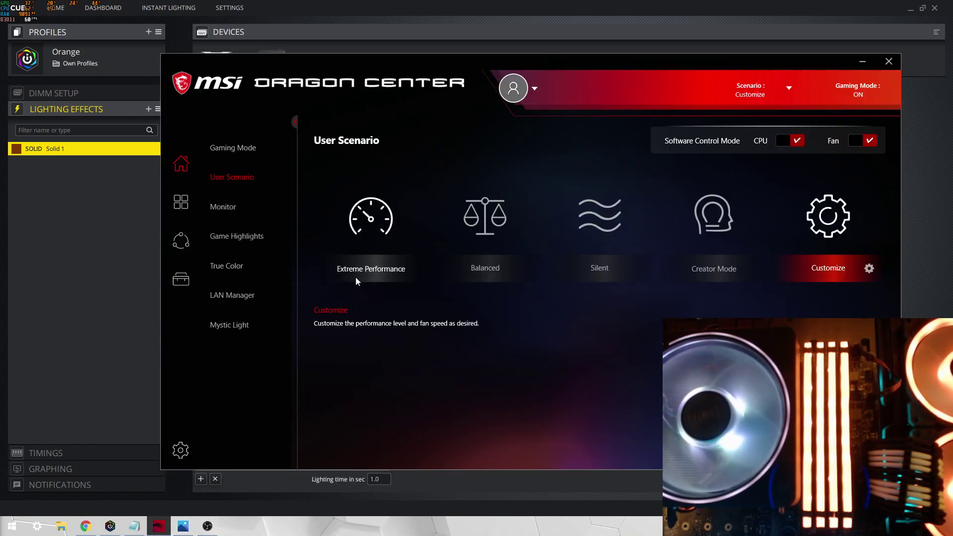
{"action": "left_click", "coordinate": [244, 330]}
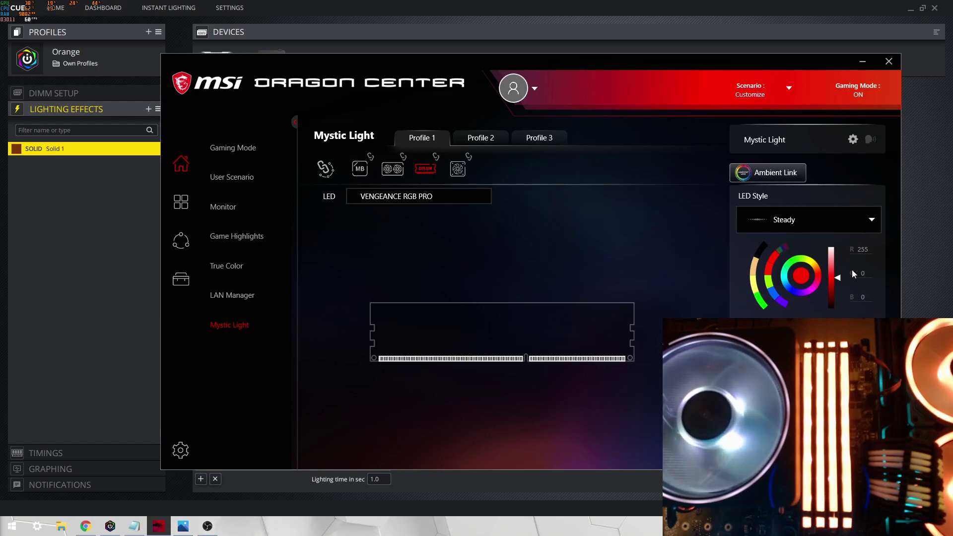
{"action": "left_click", "coordinate": [800, 226]}
{"action": "left_click", "coordinate": [809, 221]}
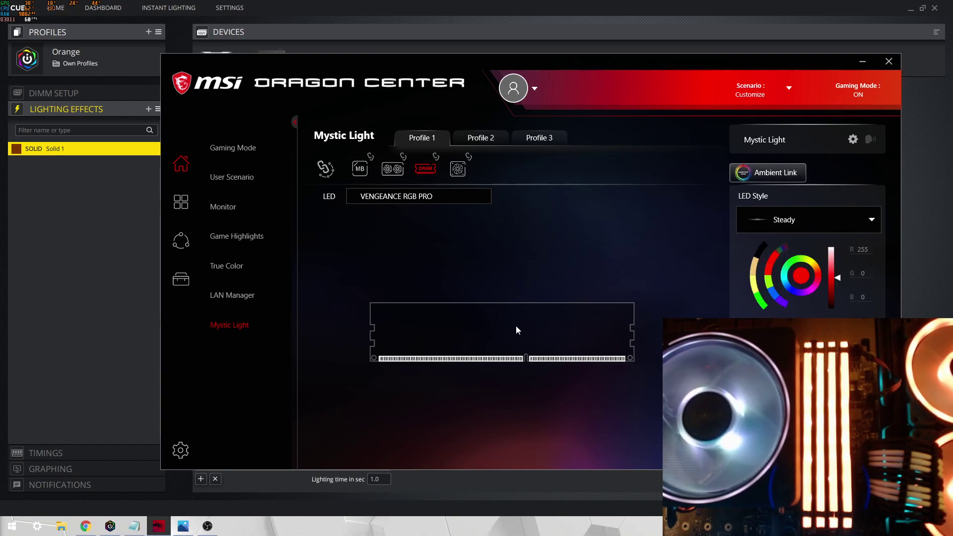
{"action": "left_click", "coordinate": [802, 227]}
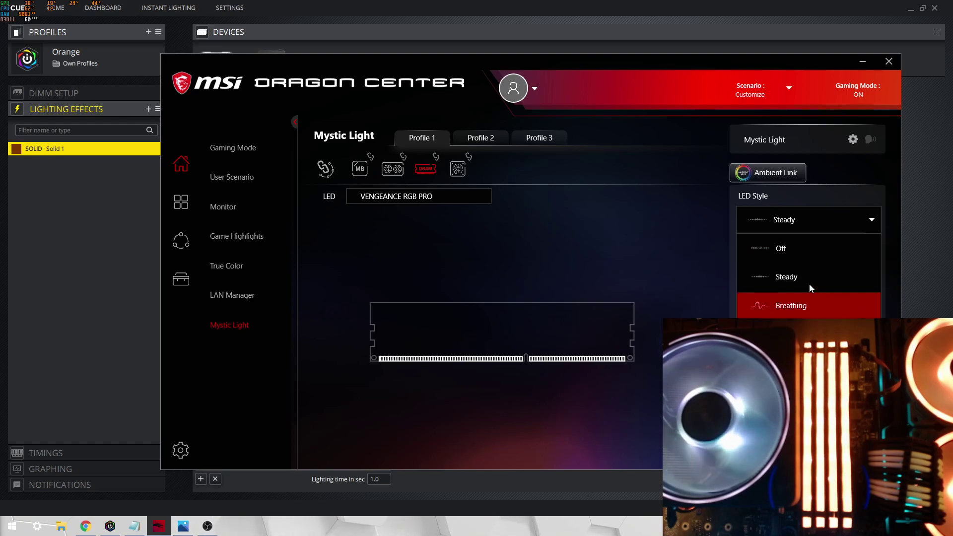
{"action": "left_click", "coordinate": [818, 220]}
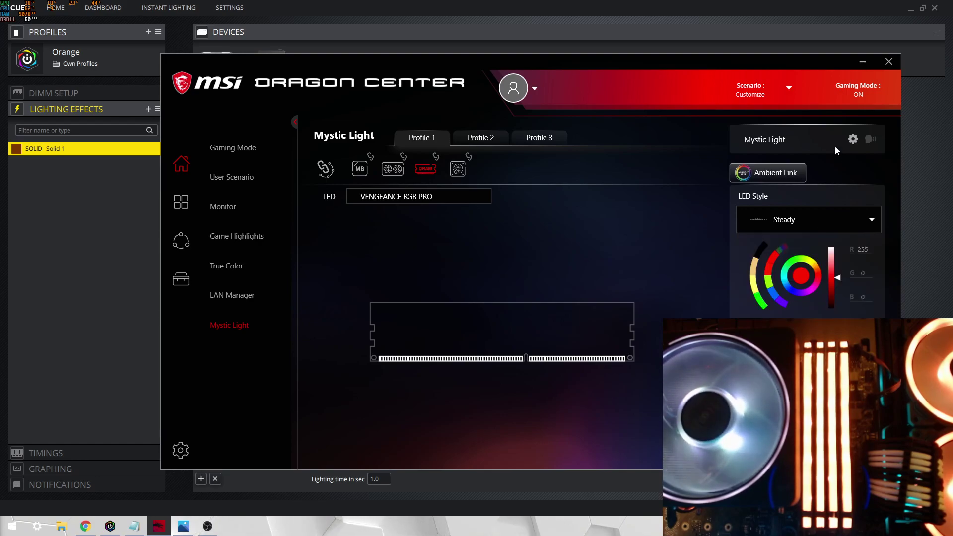
Check the Mystic Light gear settings, then recheck the LED style, leaving it Steady.
{"action": "left_click", "coordinate": [853, 140]}
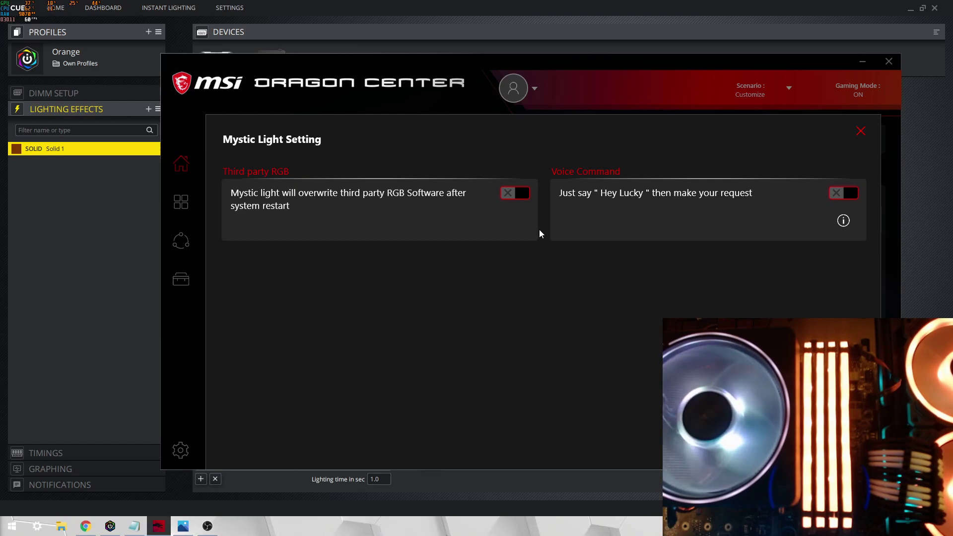
{"action": "left_click", "coordinate": [860, 131]}
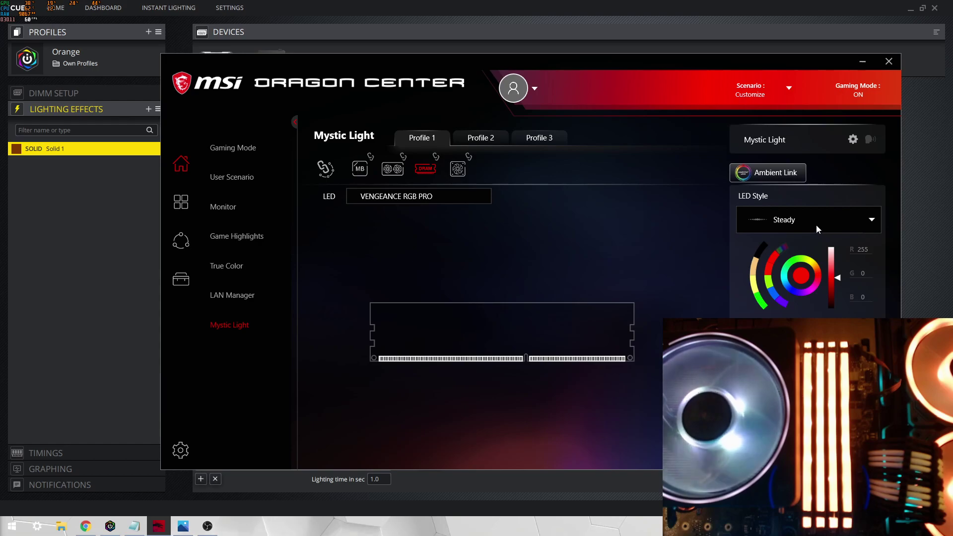
{"action": "left_click", "coordinate": [816, 225]}
{"action": "left_click", "coordinate": [809, 220]}
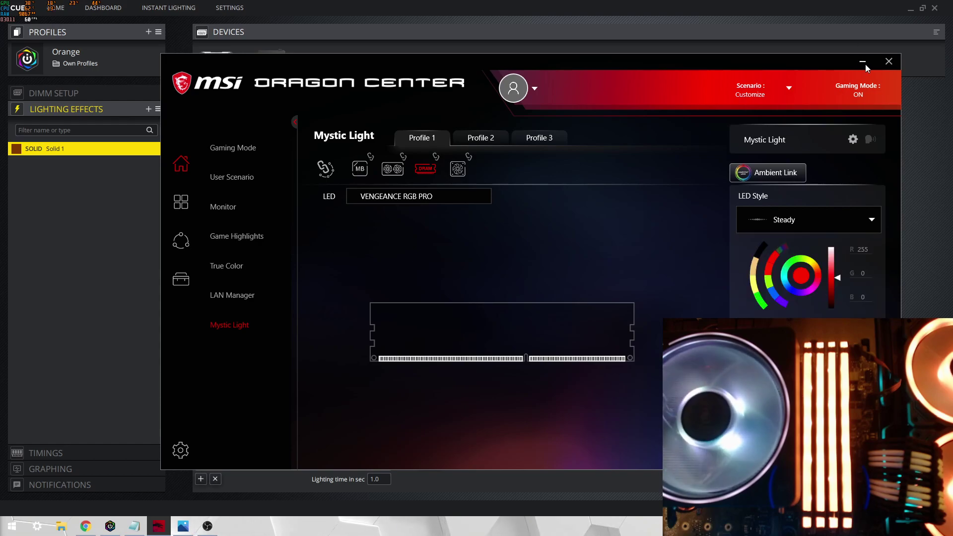
Put Dragon Center away and tick Enable SDK in iCUE's settings.
{"action": "left_click", "coordinate": [863, 63]}
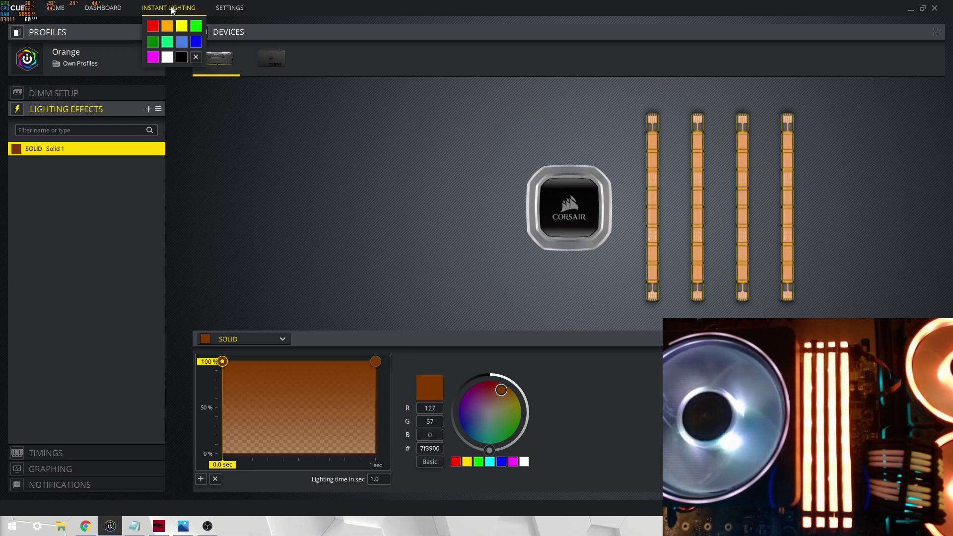
{"action": "left_click", "coordinate": [102, 8]}
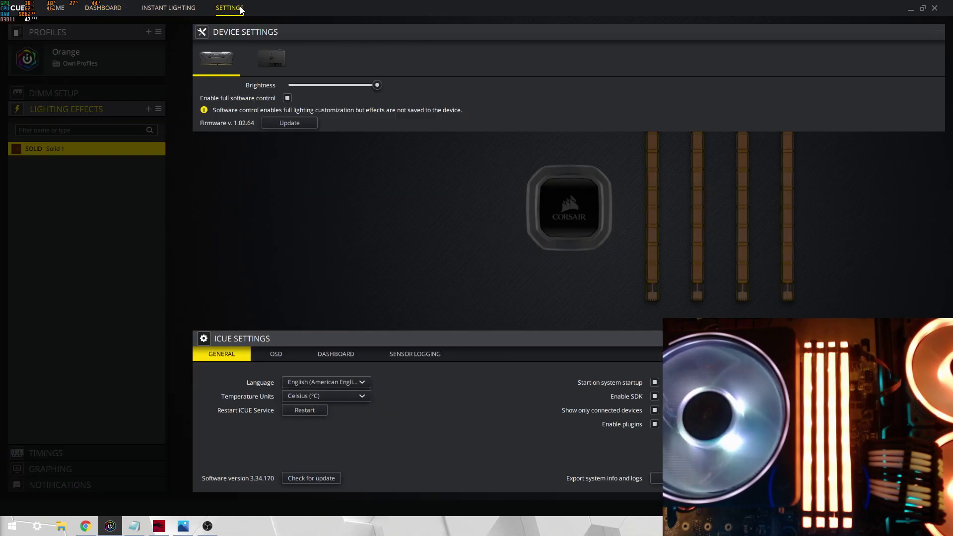
{"action": "left_click", "coordinate": [242, 8]}
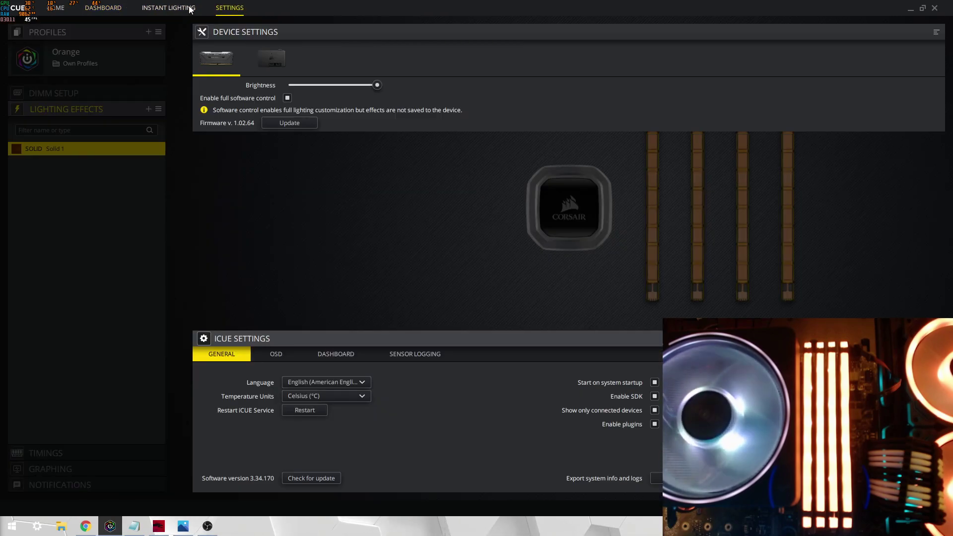
{"action": "left_click", "coordinate": [654, 397]}
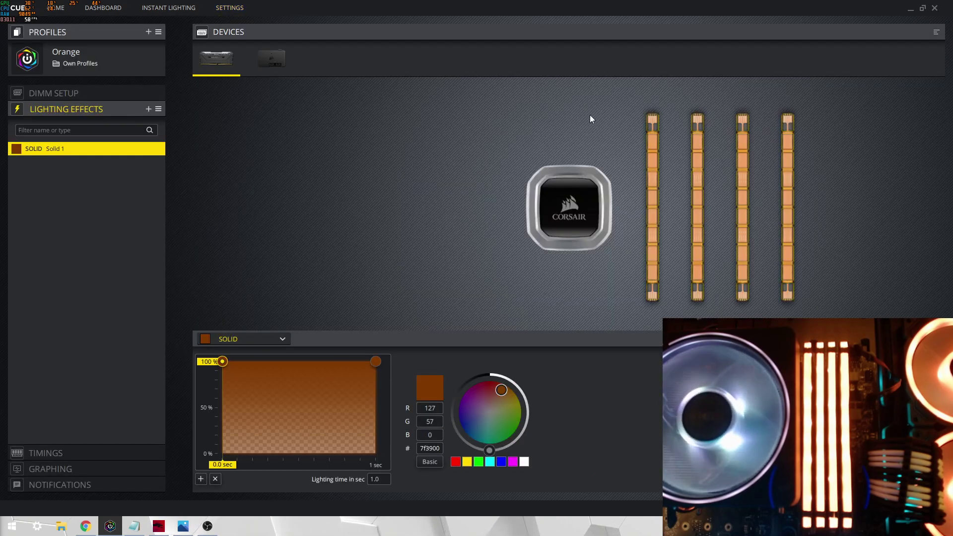
Switch from the Orange profile to Blue and show its blue 0000ff Wave 1 effect at velocity 5.0.
{"action": "left_click", "coordinate": [261, 340]}
{"action": "left_click", "coordinate": [264, 340]}
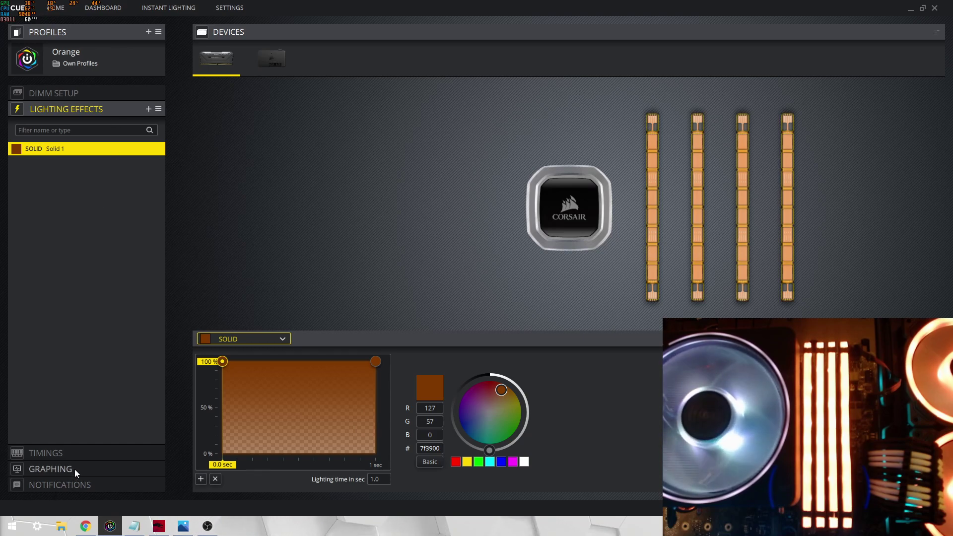
{"action": "left_click", "coordinate": [76, 66]}
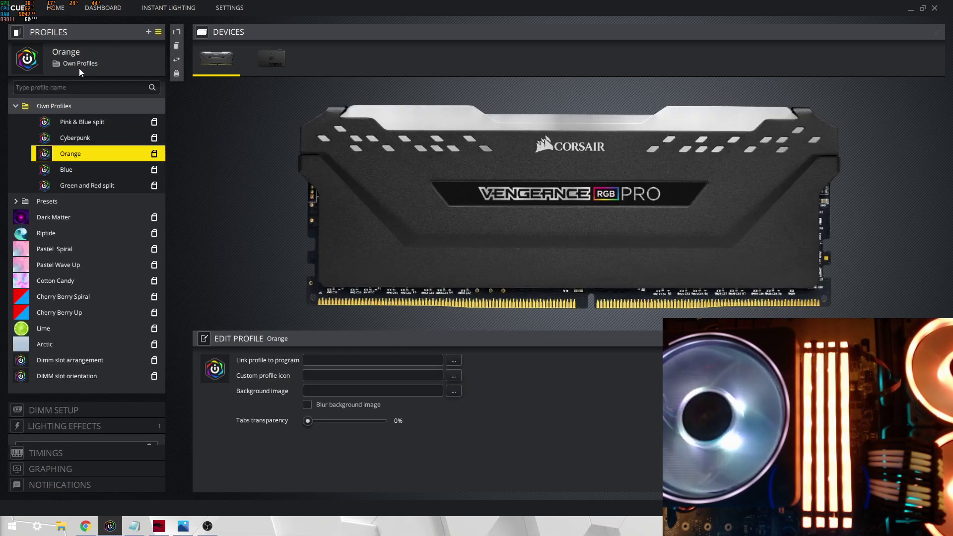
{"action": "left_click", "coordinate": [81, 176]}
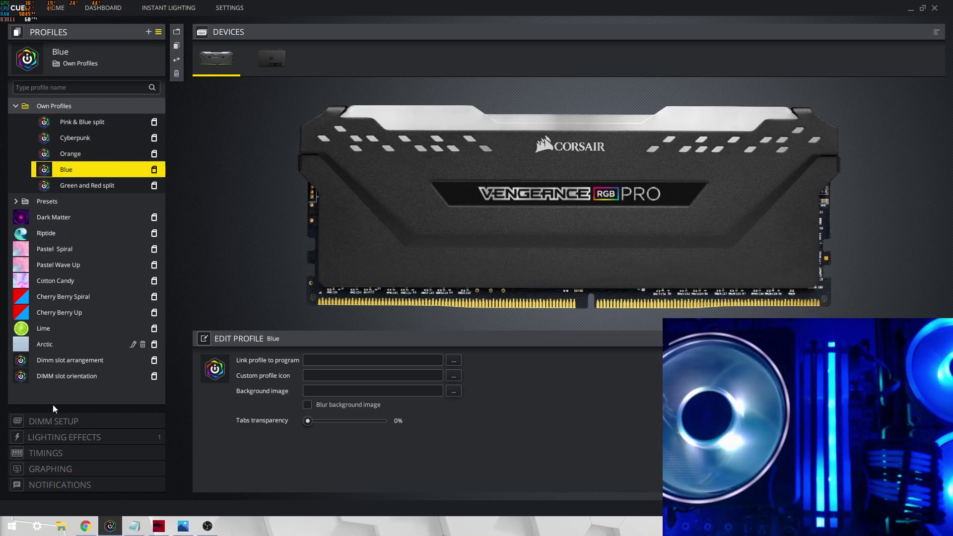
{"action": "left_click", "coordinate": [73, 440]}
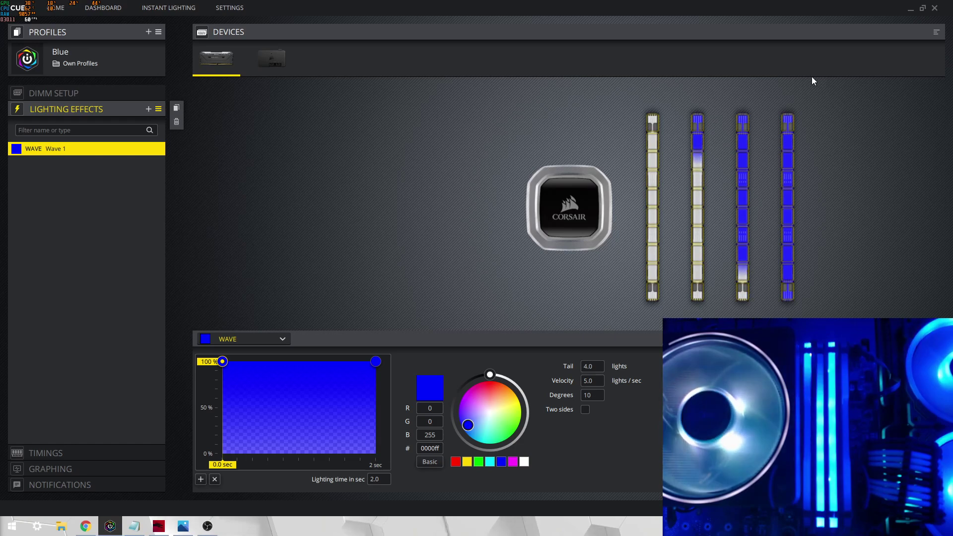
Activate the Dimm slot arrangement profile and view its four Solid effects: green, blue, red, white.
{"action": "left_click", "coordinate": [66, 90]}
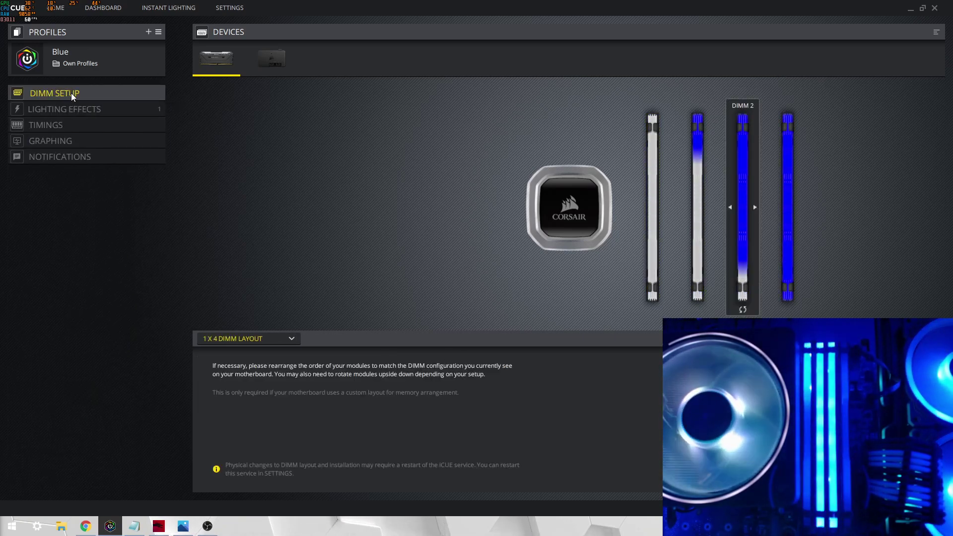
{"action": "left_click", "coordinate": [73, 69]}
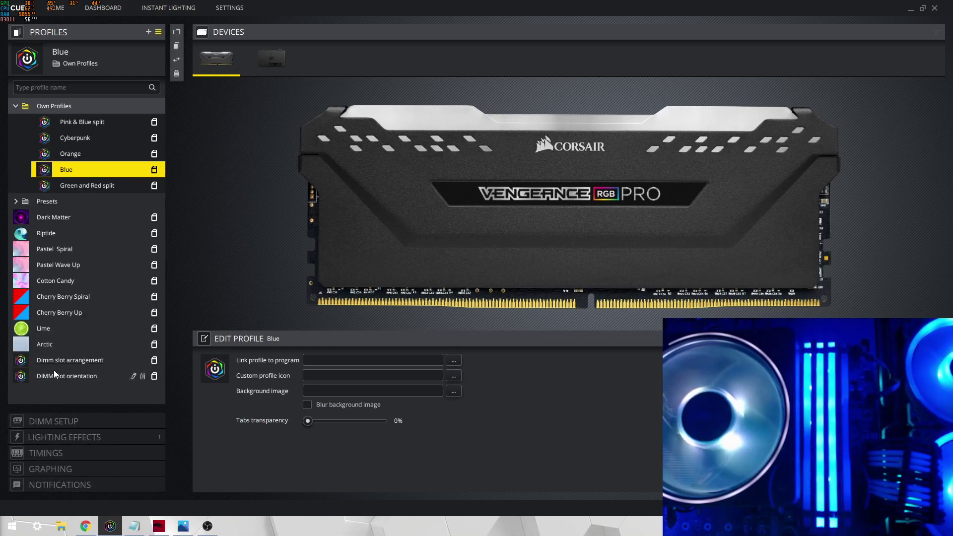
{"action": "left_click", "coordinate": [50, 366]}
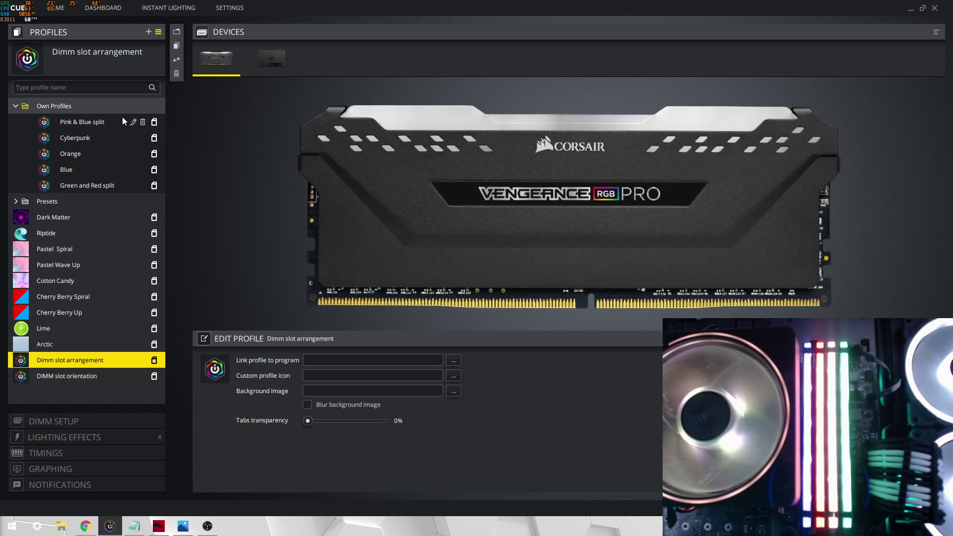
{"action": "left_click", "coordinate": [71, 441]}
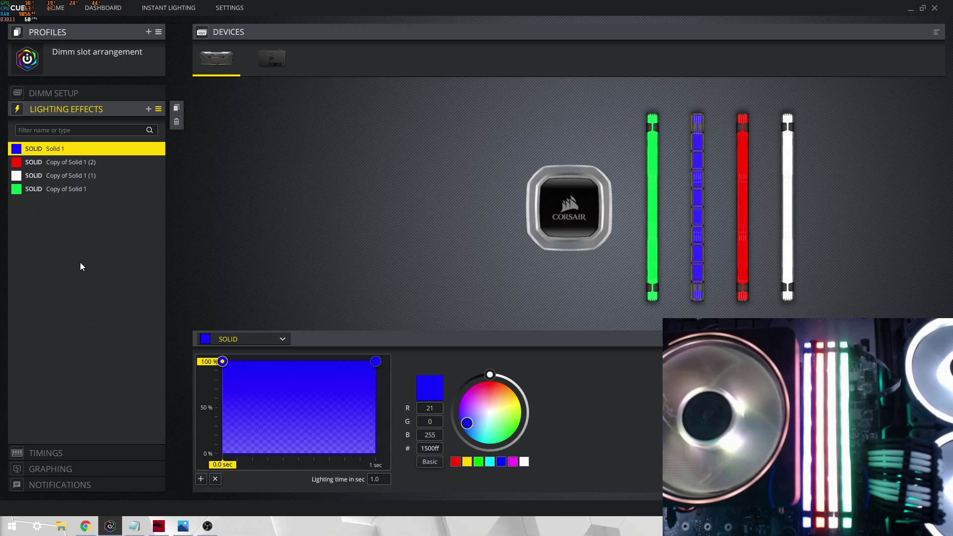
In DIMM Setup, shift modules left so blue is DIMM 1, red DIMM 2, white DIMM 3.
{"action": "left_click", "coordinate": [77, 92]}
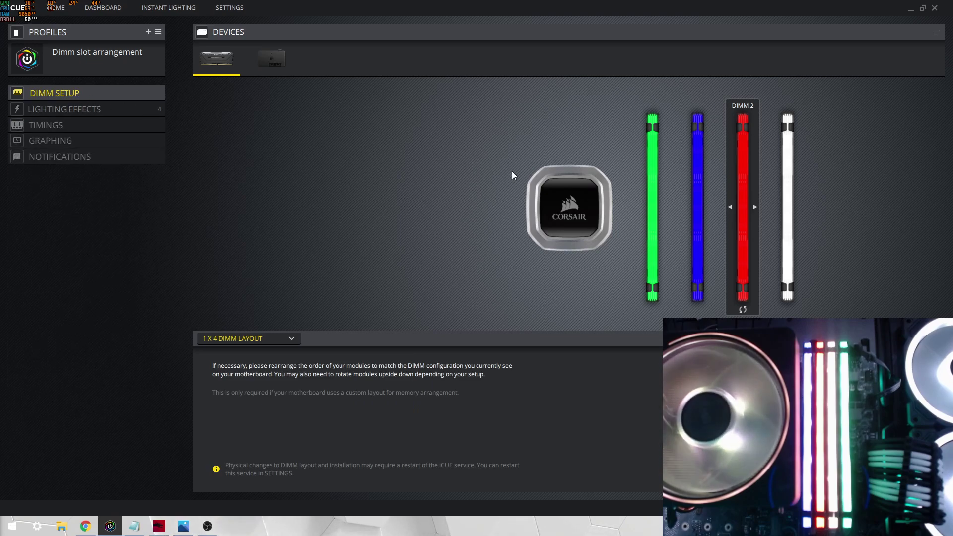
{"action": "left_click", "coordinate": [730, 207]}
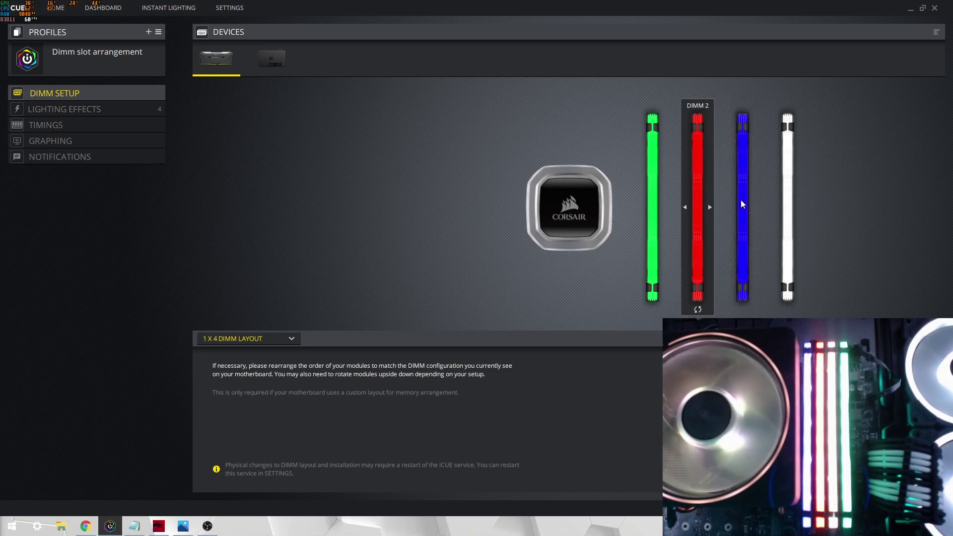
{"action": "left_click", "coordinate": [730, 207]}
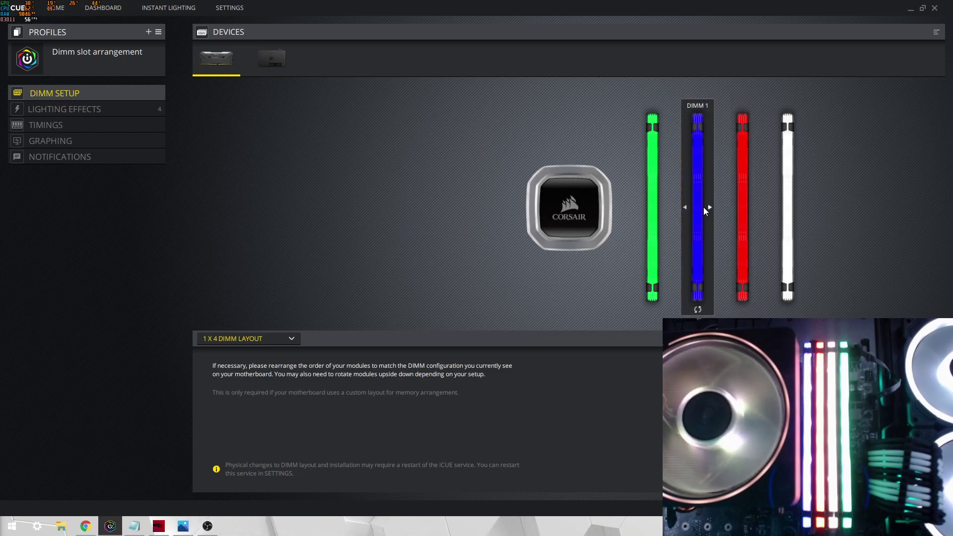
{"action": "left_click", "coordinate": [685, 207]}
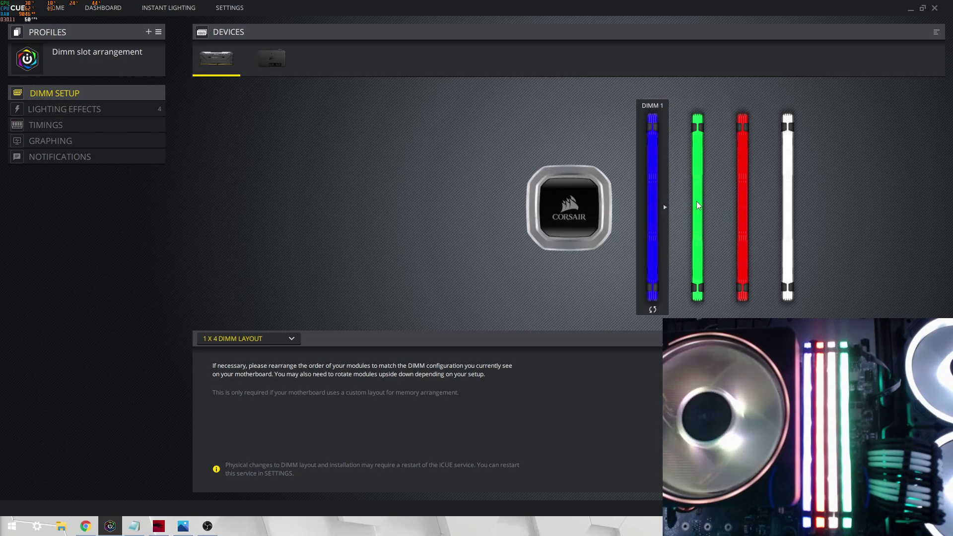
{"action": "mouse_move", "coordinate": [745, 198]}
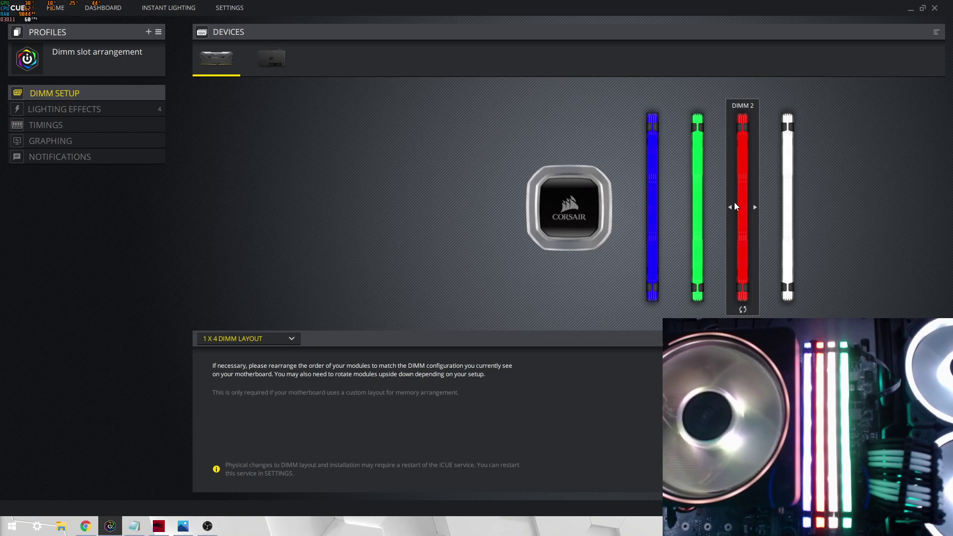
{"action": "left_click", "coordinate": [730, 205]}
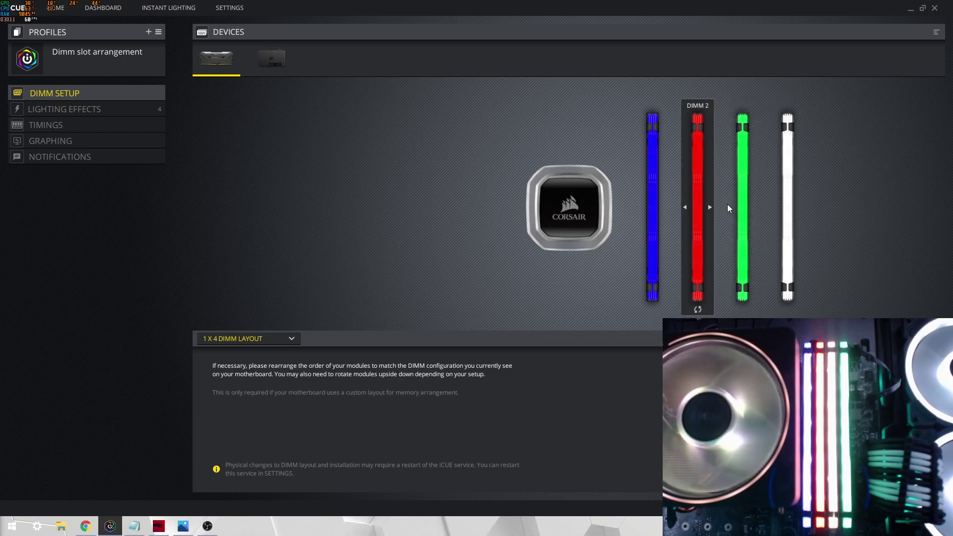
{"action": "left_click", "coordinate": [774, 208]}
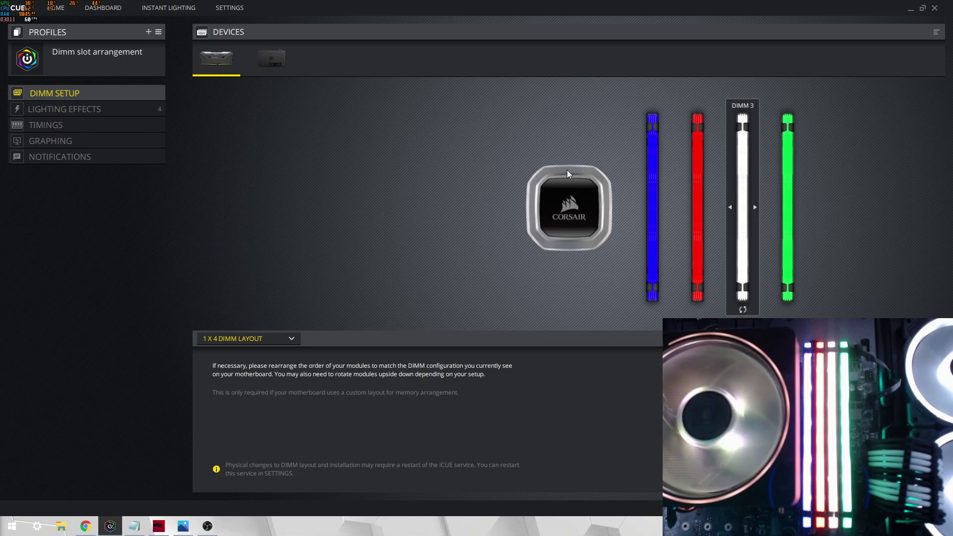
Make Blue the active profile and open its DIMM setup page to check the module layout.
{"action": "left_click", "coordinate": [91, 110]}
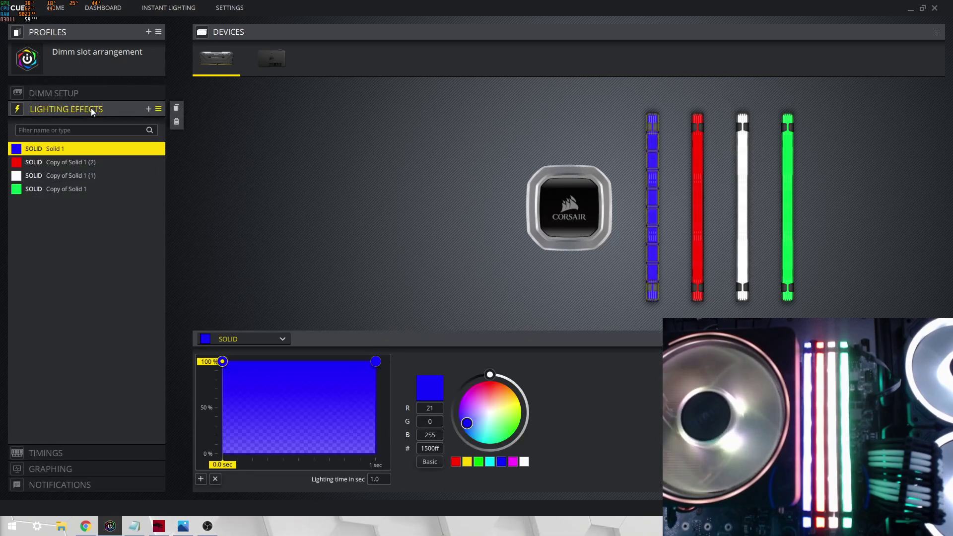
{"action": "left_click", "coordinate": [70, 65]}
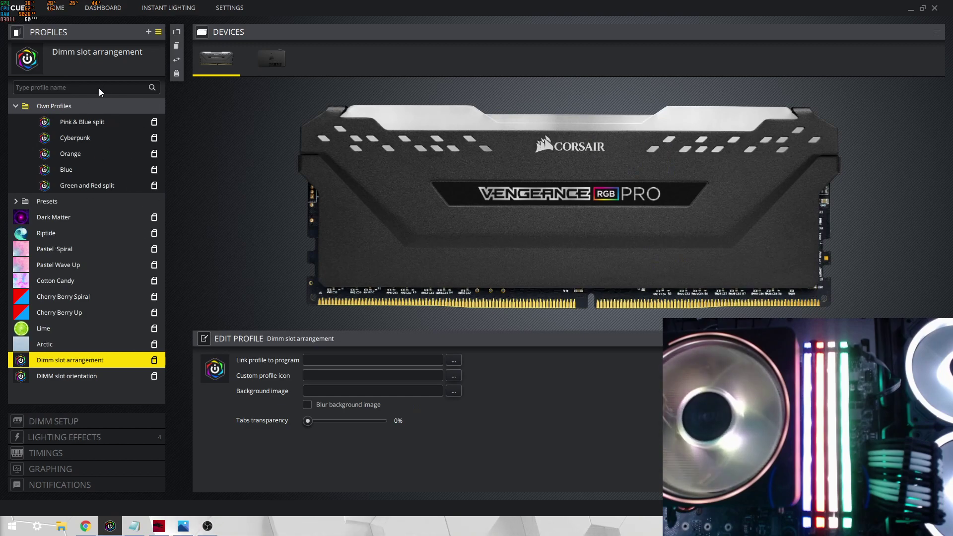
{"action": "left_click", "coordinate": [83, 169]}
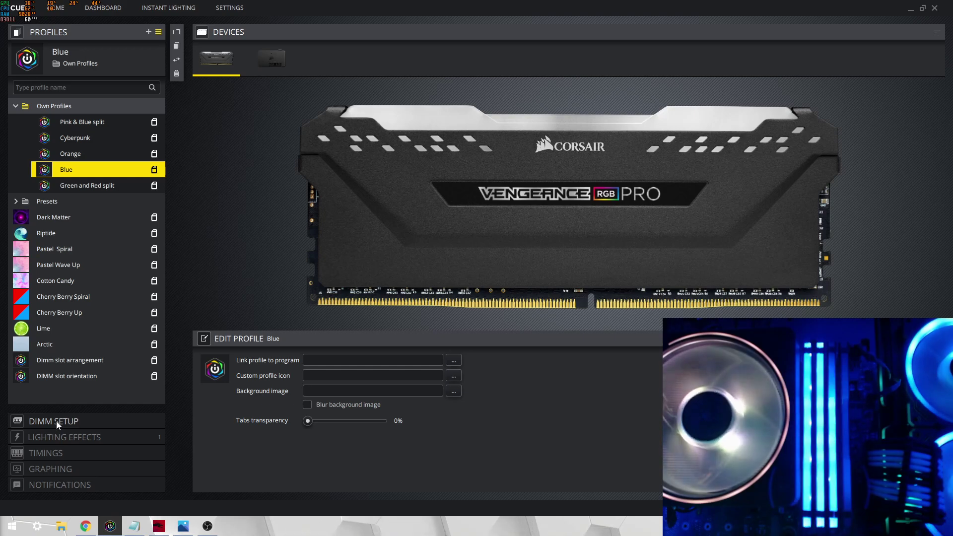
{"action": "left_click", "coordinate": [84, 423]}
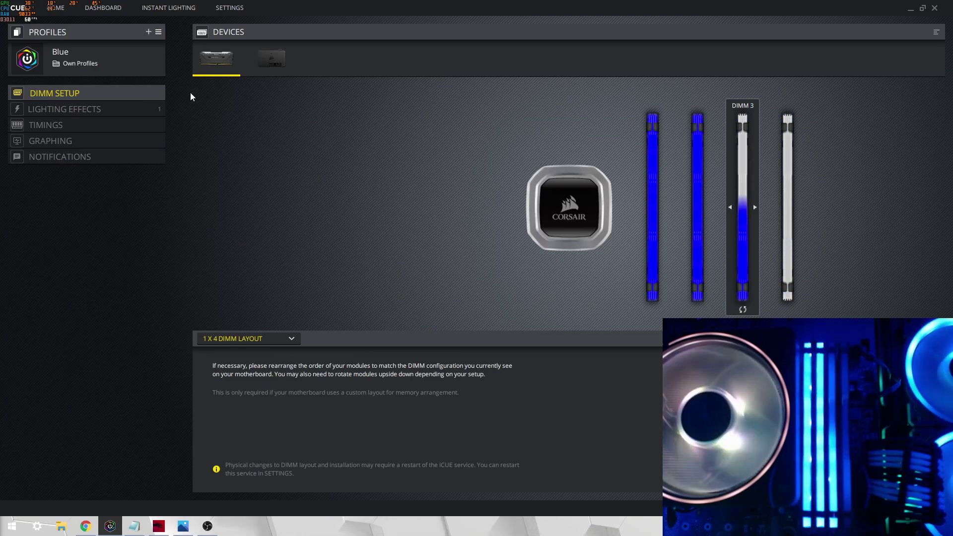
Activate the DIMM slot orientation profile and view its Wave 1 lighting effect.
{"action": "left_click", "coordinate": [76, 64]}
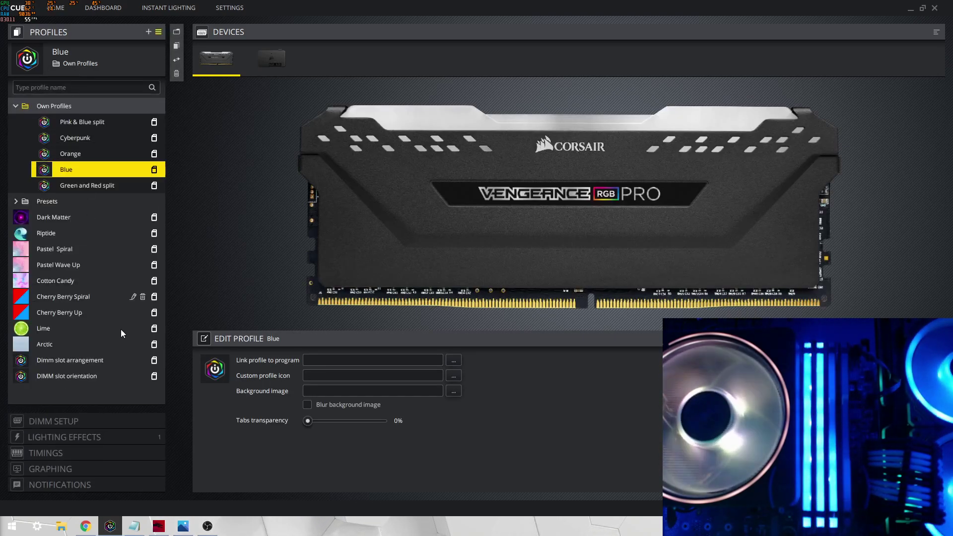
{"action": "left_click", "coordinate": [78, 378]}
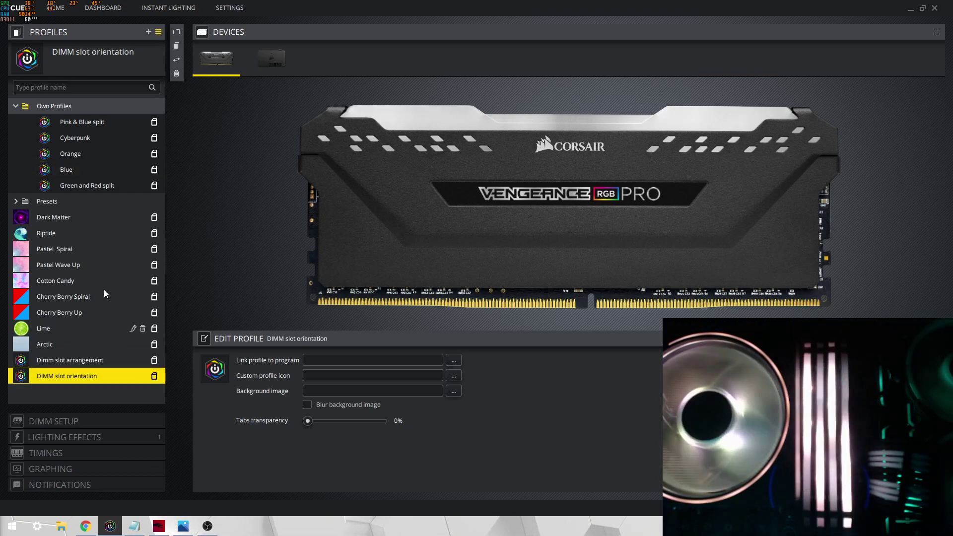
{"action": "left_click", "coordinate": [117, 436]}
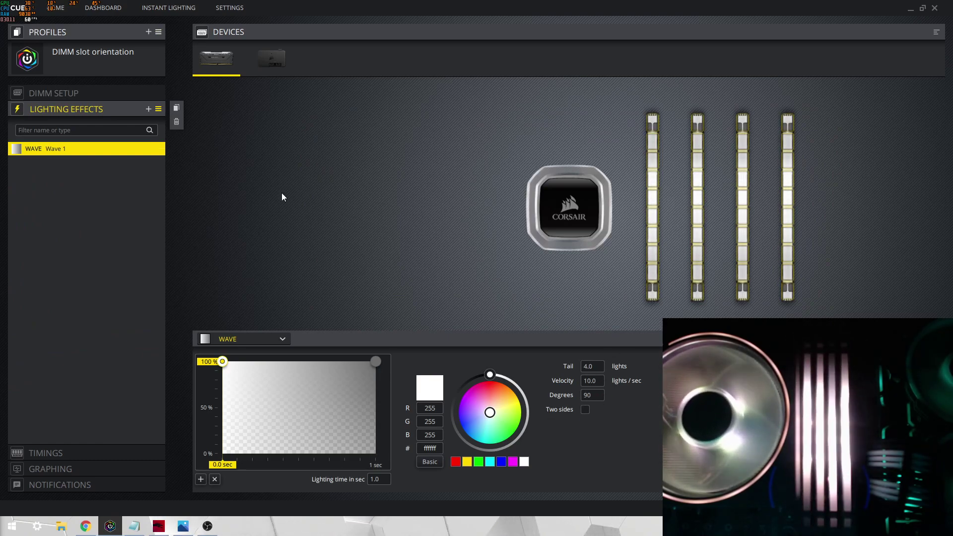
Open the profile's DIMM setup page and review each of the four memory modules.
{"action": "left_click", "coordinate": [75, 93]}
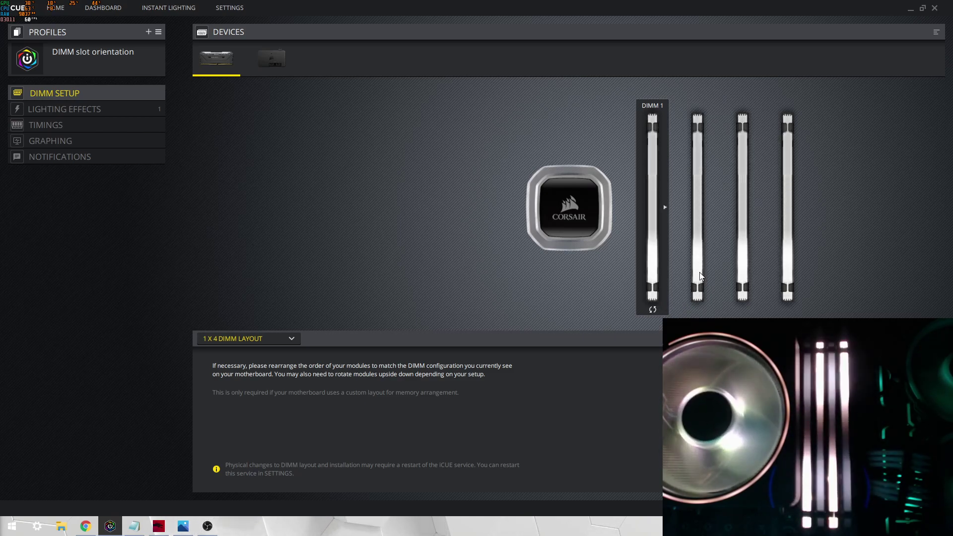
{"action": "mouse_move", "coordinate": [697, 268]}
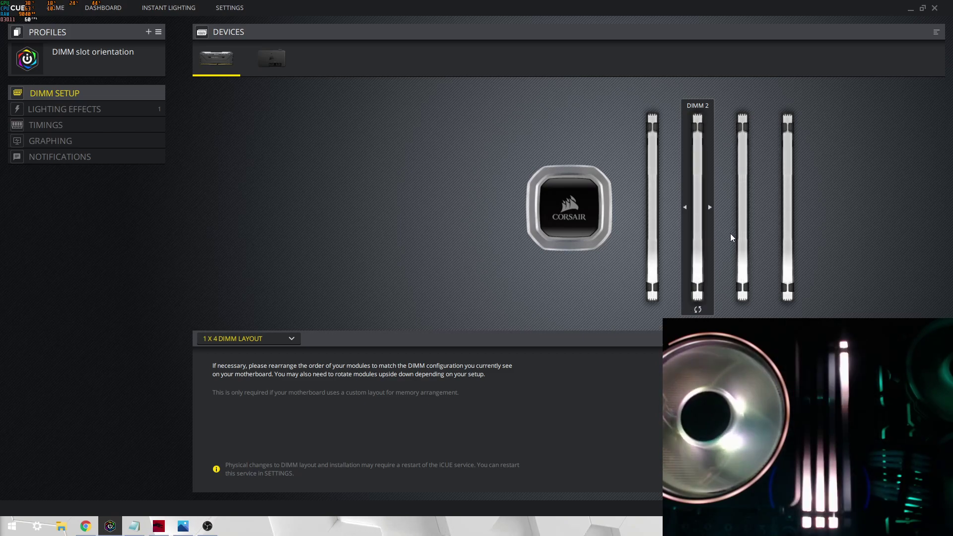
{"action": "mouse_move", "coordinate": [749, 149]}
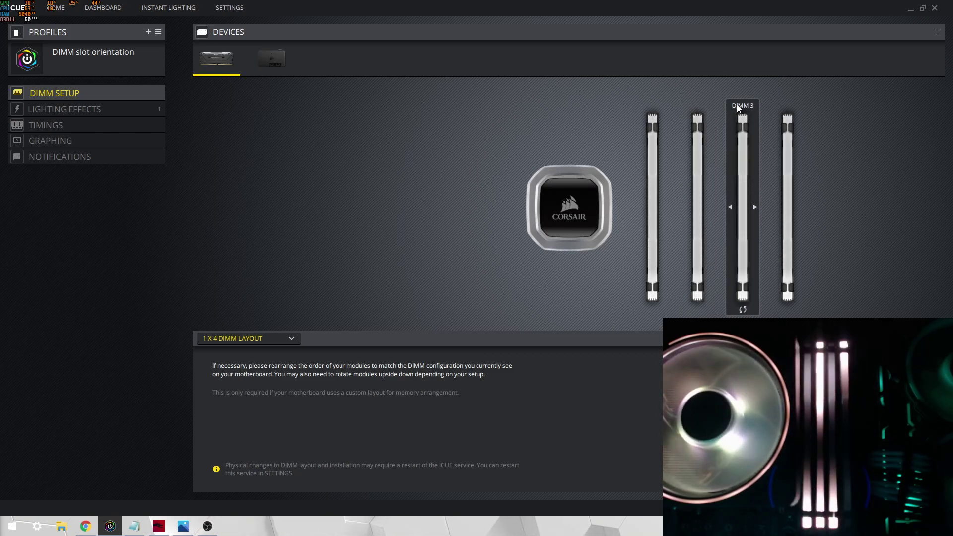
{"action": "mouse_move", "coordinate": [791, 177]}
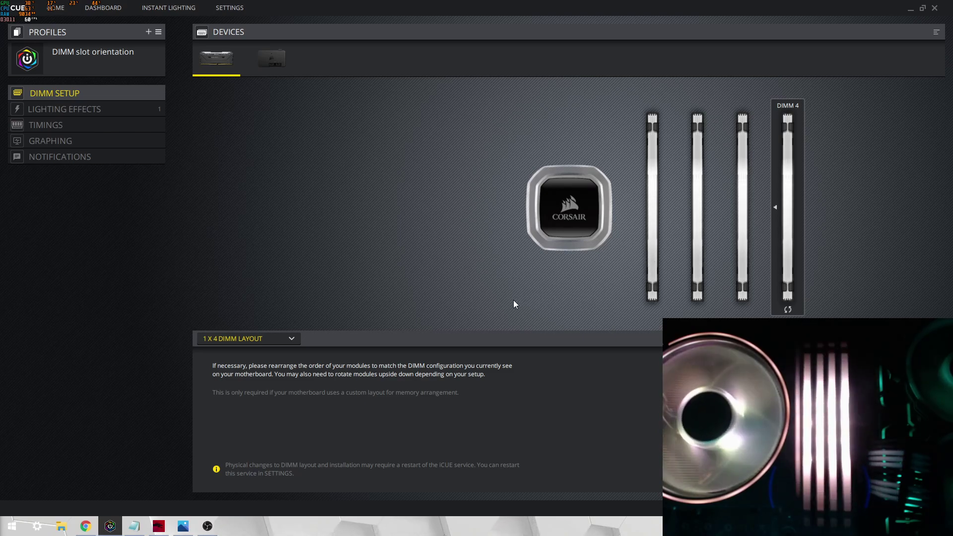
Select the Blue profile and view its Wave effect.
{"action": "left_click", "coordinate": [99, 69]}
{"action": "left_click", "coordinate": [90, 169]}
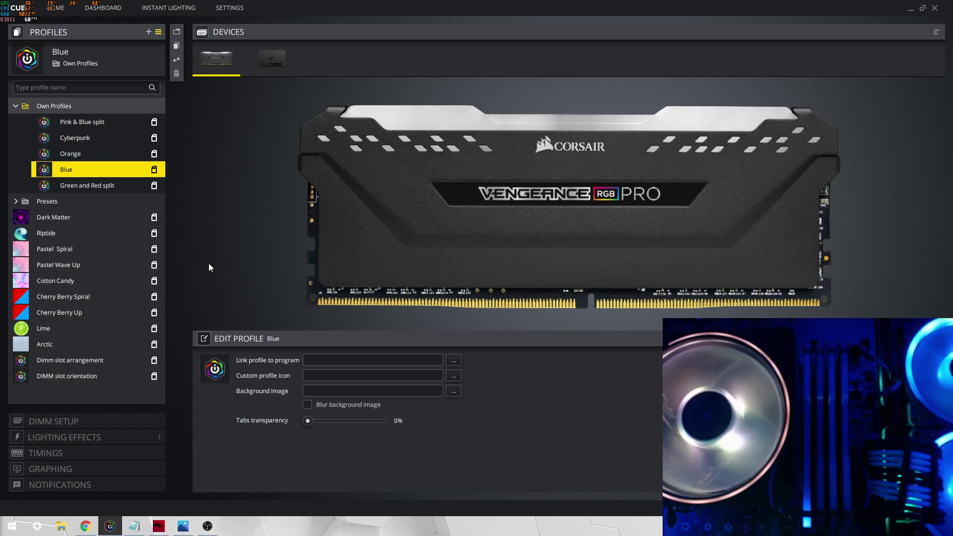
{"action": "left_click", "coordinate": [53, 438]}
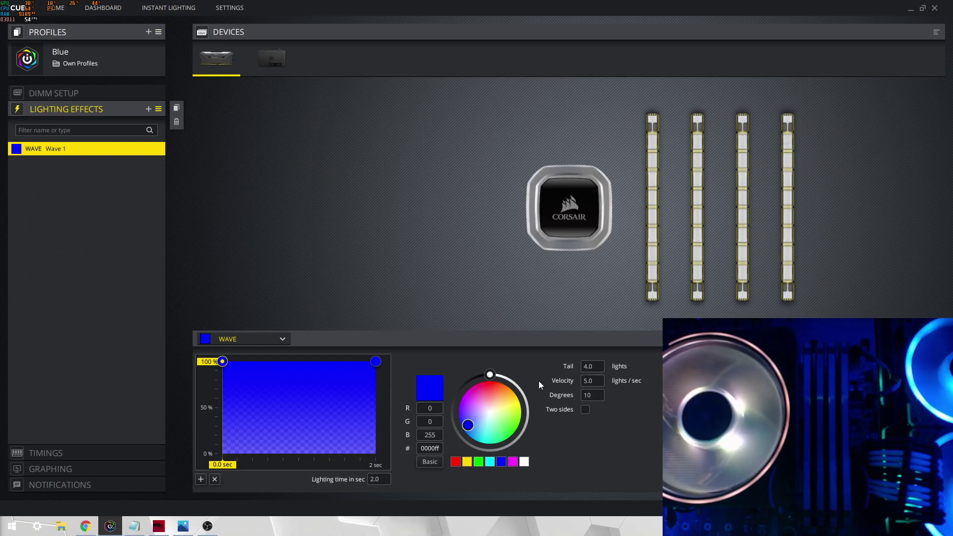
Try the Cyberpunk, Pink & Blue split and Green and Red split profiles, ending on Blue.
{"action": "left_click", "coordinate": [74, 64]}
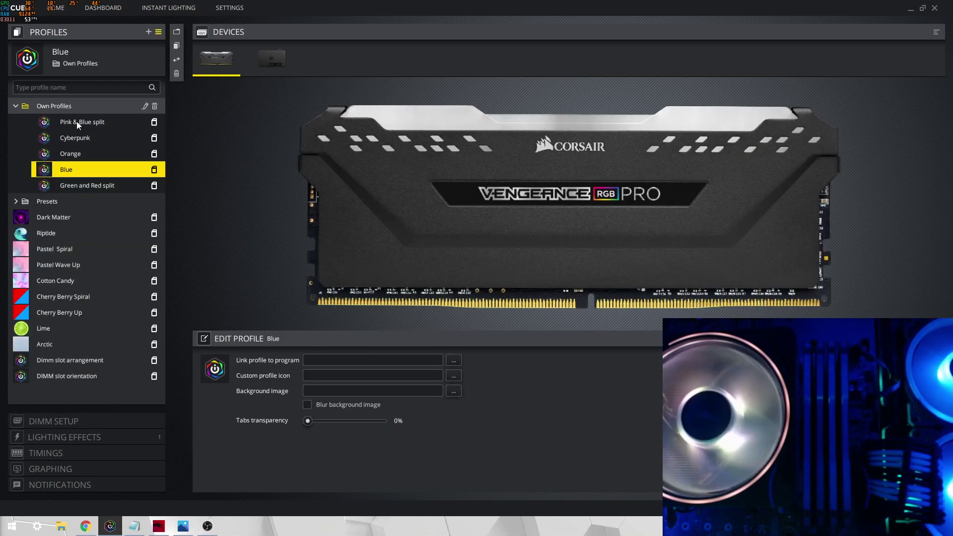
{"action": "left_click", "coordinate": [78, 138]}
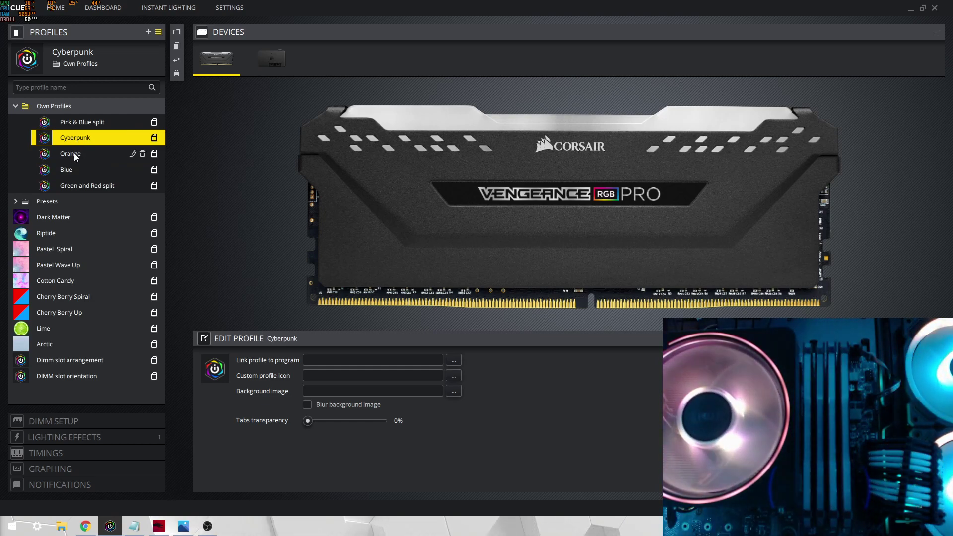
{"action": "left_click", "coordinate": [72, 123]}
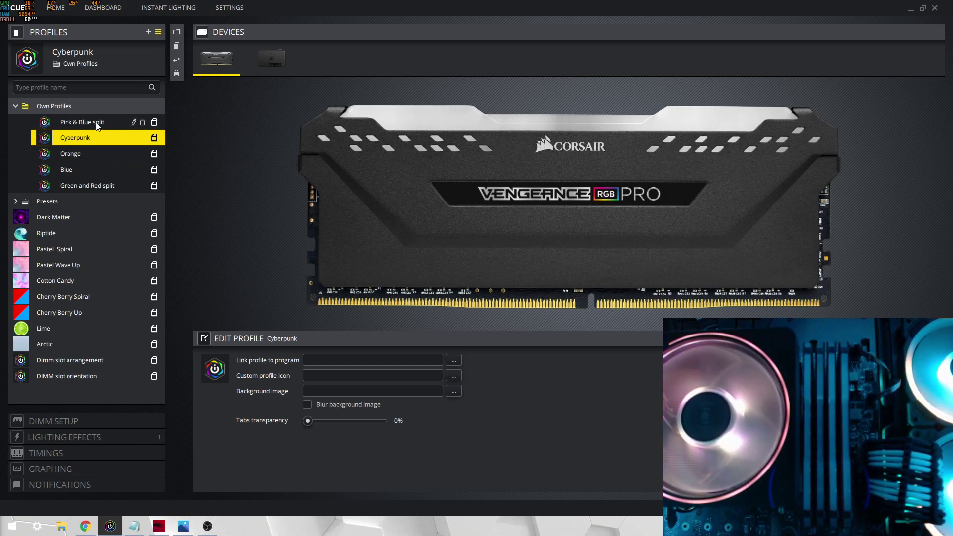
{"action": "left_click", "coordinate": [82, 171]}
{"action": "left_click", "coordinate": [82, 184]}
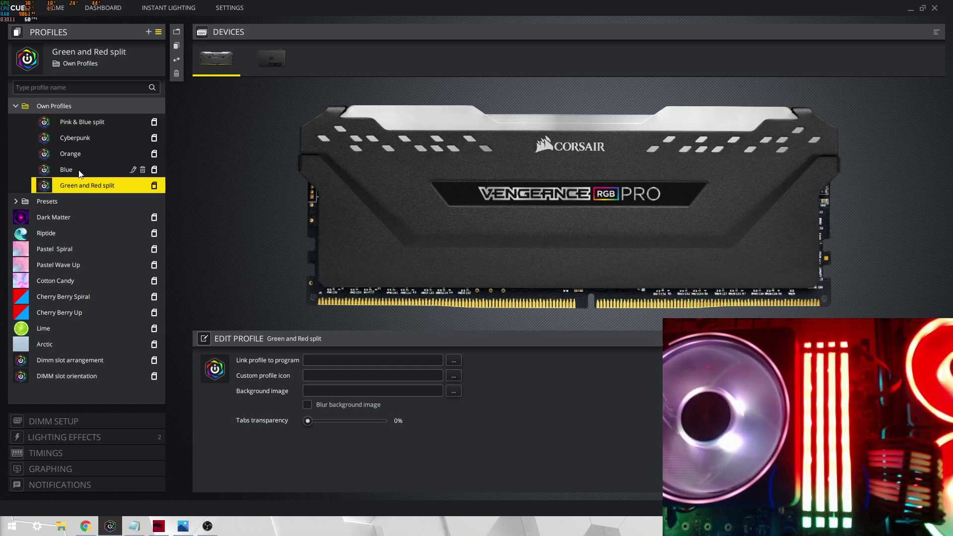
{"action": "left_click", "coordinate": [89, 170]}
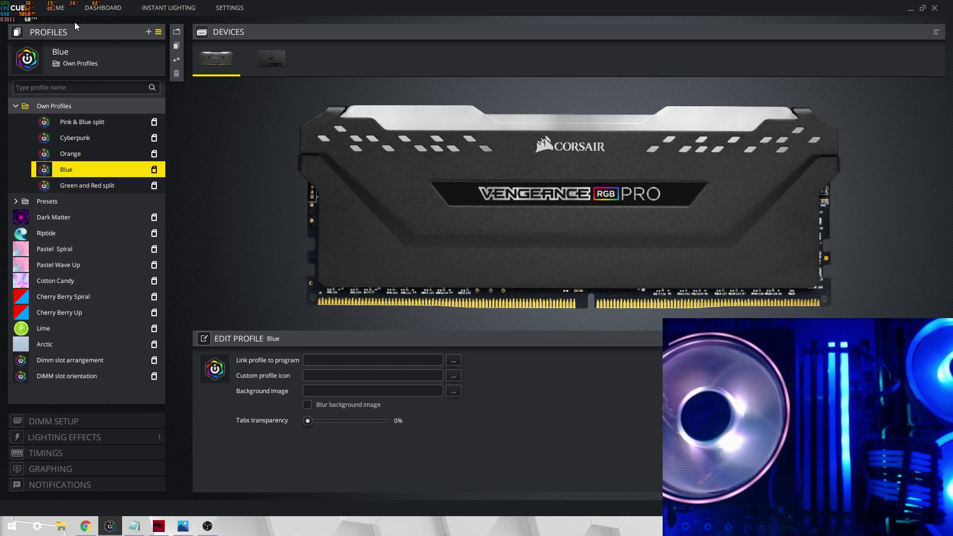